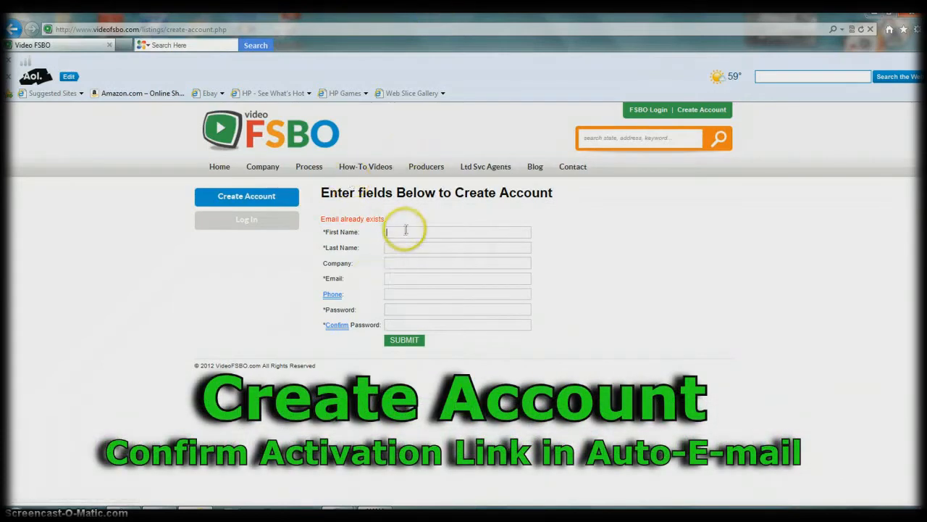
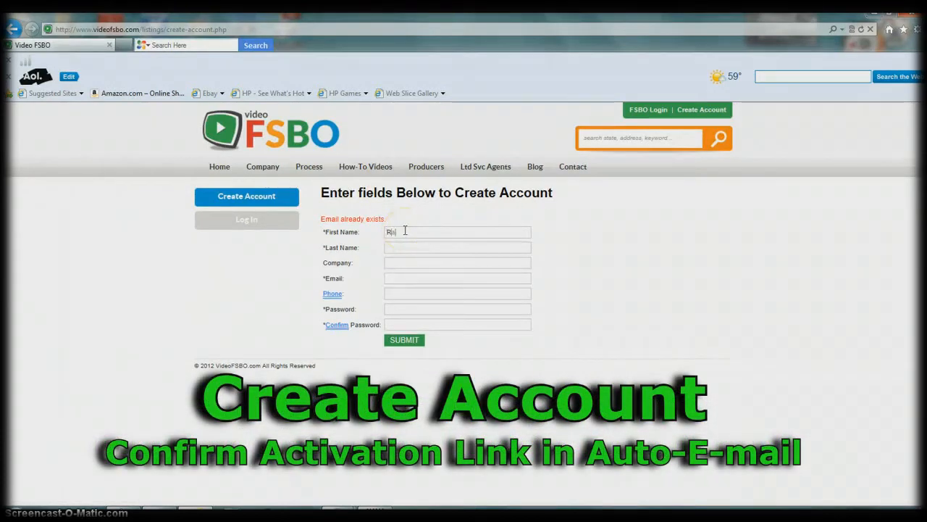
Step: Enter the account holder's first name, last name and e-mail address
{"action": "key", "text": "Tab"}
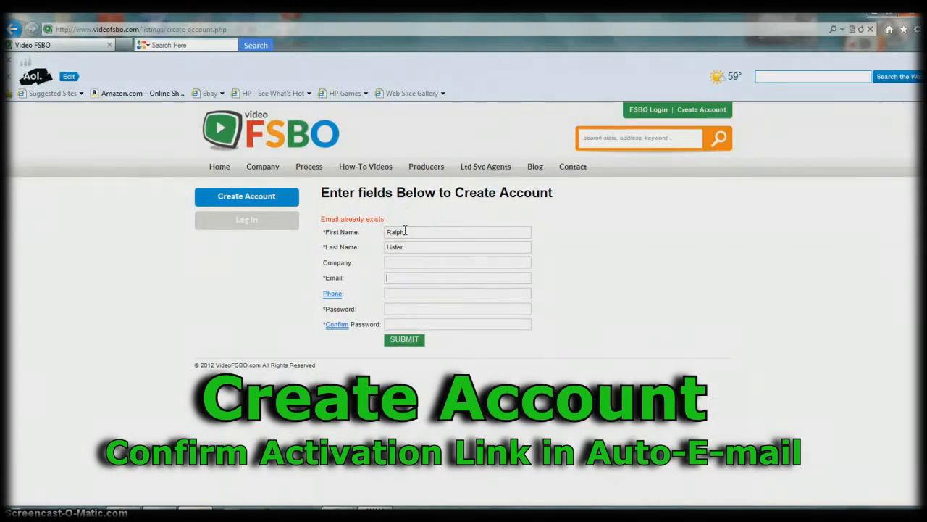
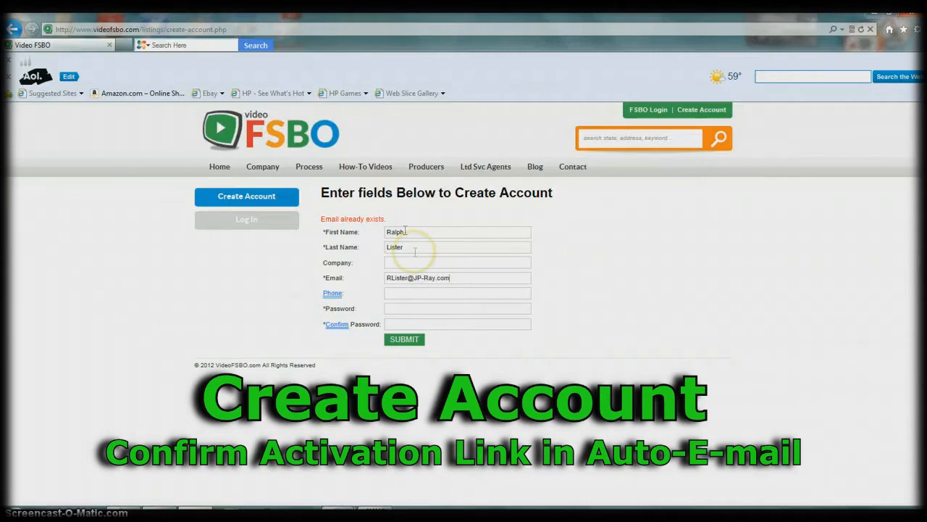
Step: Enter the password in both password fields and submit the new account
{"action": "left_click", "coordinate": [411, 312]}
{"action": "type", "text": "•••••"}
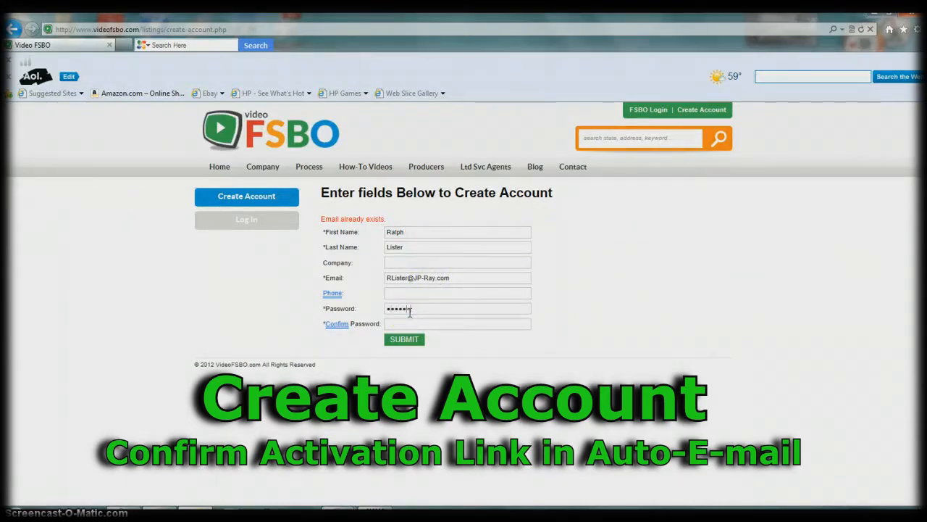
{"action": "type", "text": "•"}
{"action": "left_click", "coordinate": [397, 325]}
{"action": "type", "text": "••"}
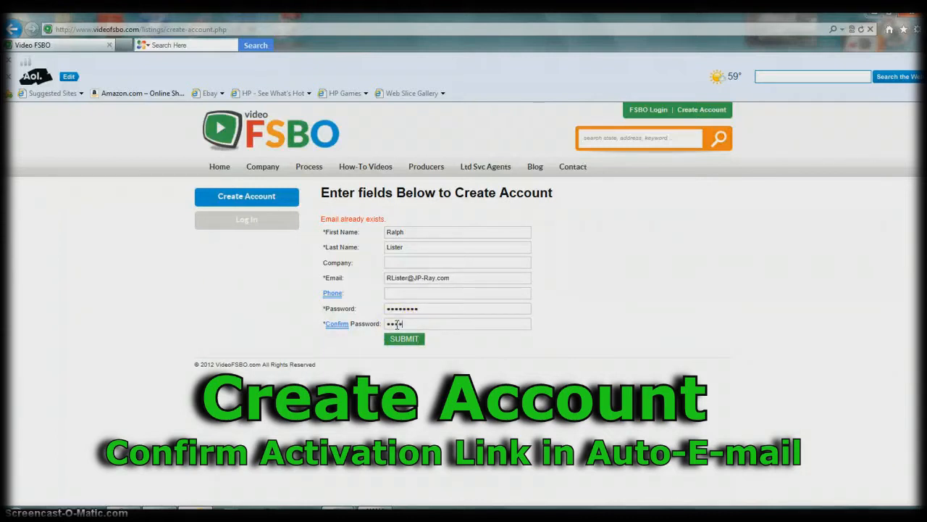
{"action": "left_click", "coordinate": [408, 342]}
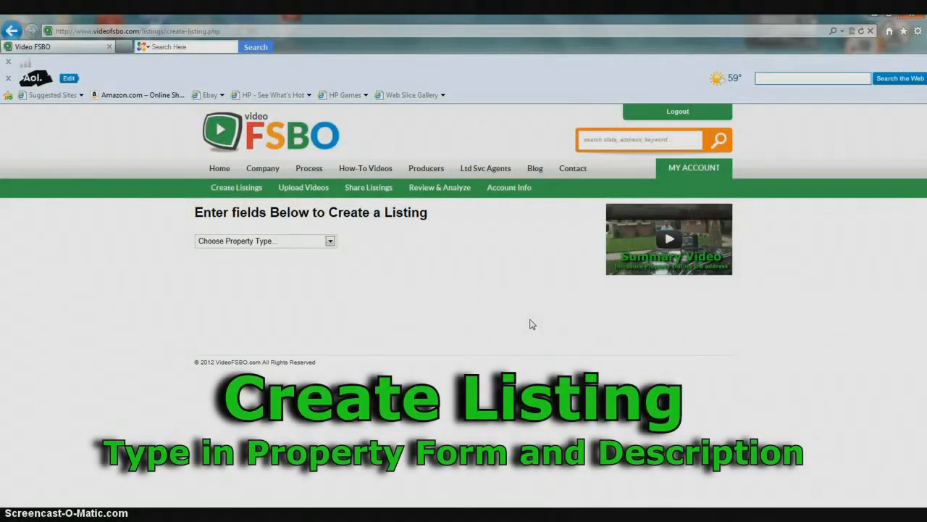
Step: Choose Real Estate as the property type and Residential Sale as the sub-type
{"action": "left_click", "coordinate": [523, 323]}
{"action": "left_click", "coordinate": [330, 242]}
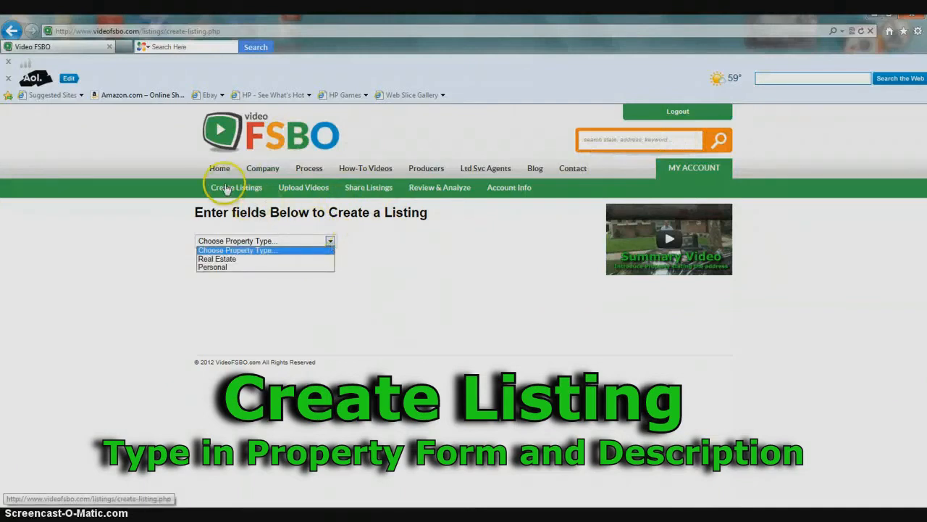
{"action": "left_click", "coordinate": [221, 259]}
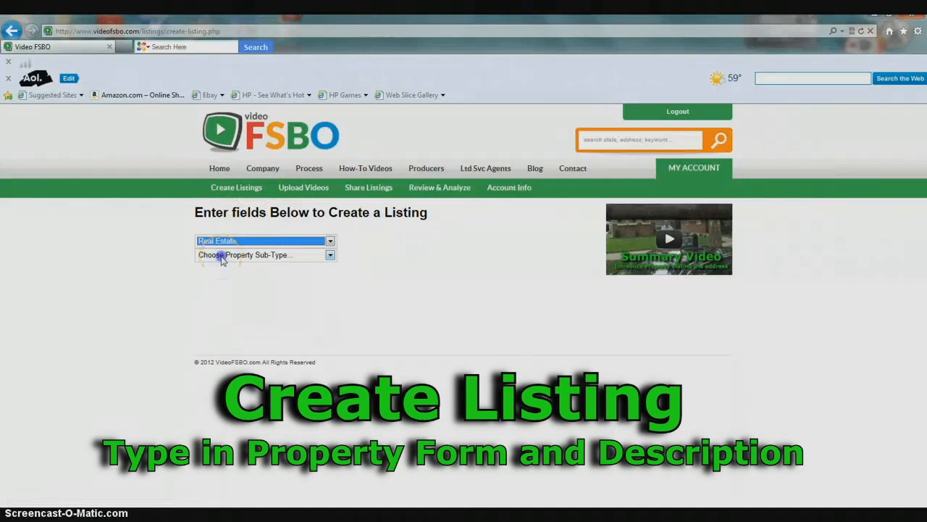
{"action": "left_click", "coordinate": [222, 258]}
{"action": "left_click", "coordinate": [227, 274]}
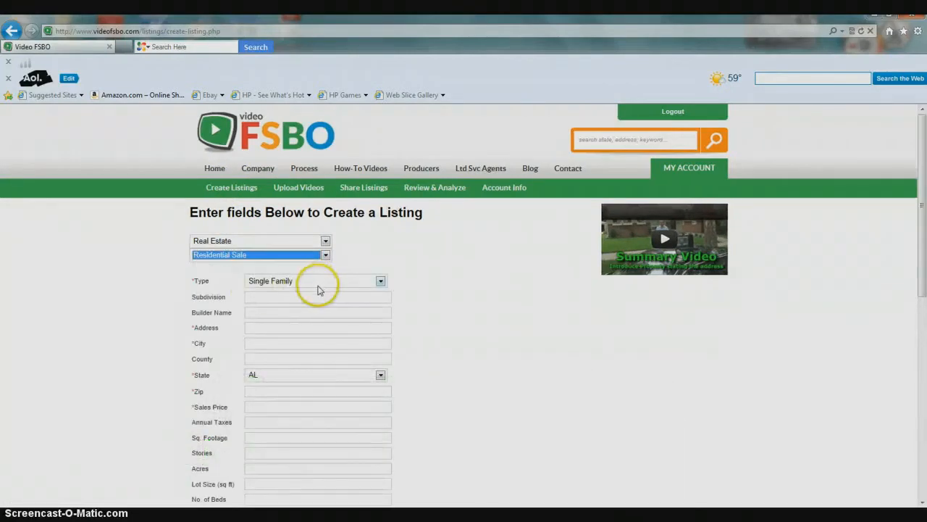
{"action": "scroll", "coordinate": [531, 304], "scroll_direction": "down", "scroll_amount": 3}
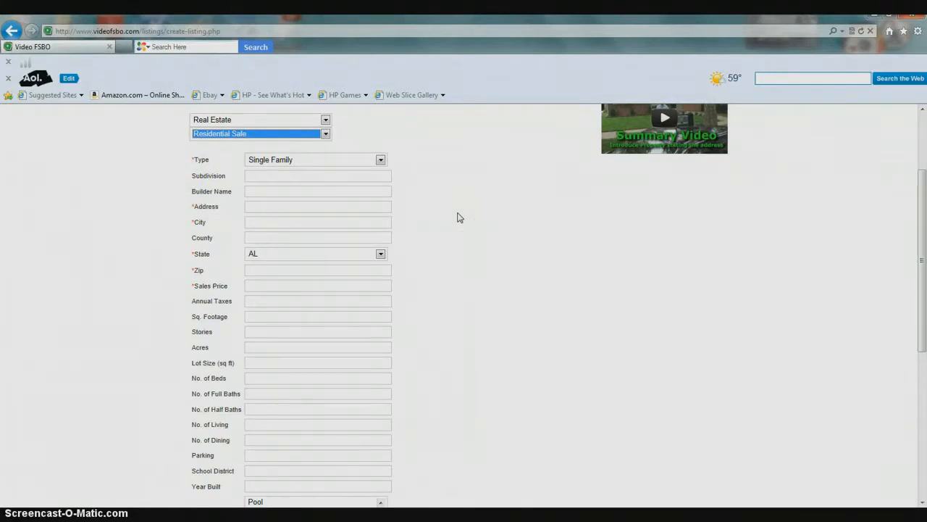
{"action": "left_click", "coordinate": [460, 215]}
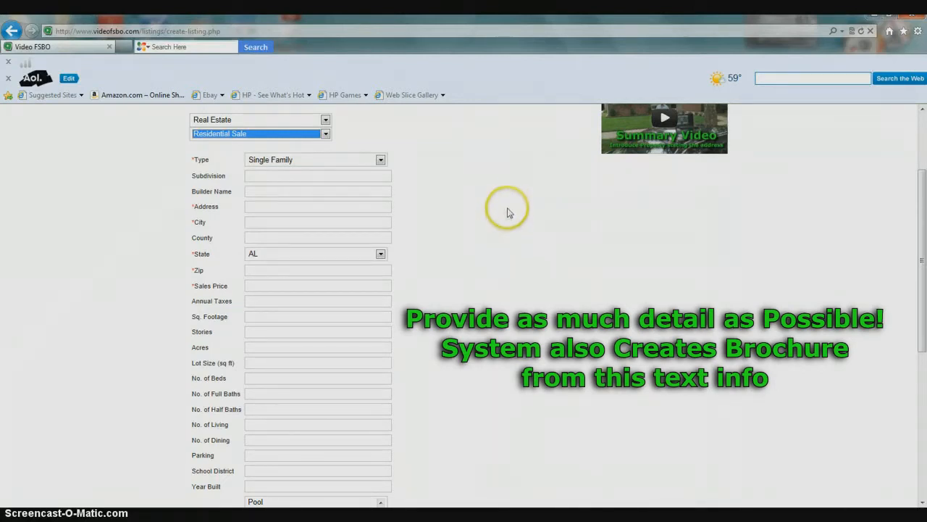
{"action": "scroll", "coordinate": [511, 221], "scroll_direction": "down", "scroll_amount": 1}
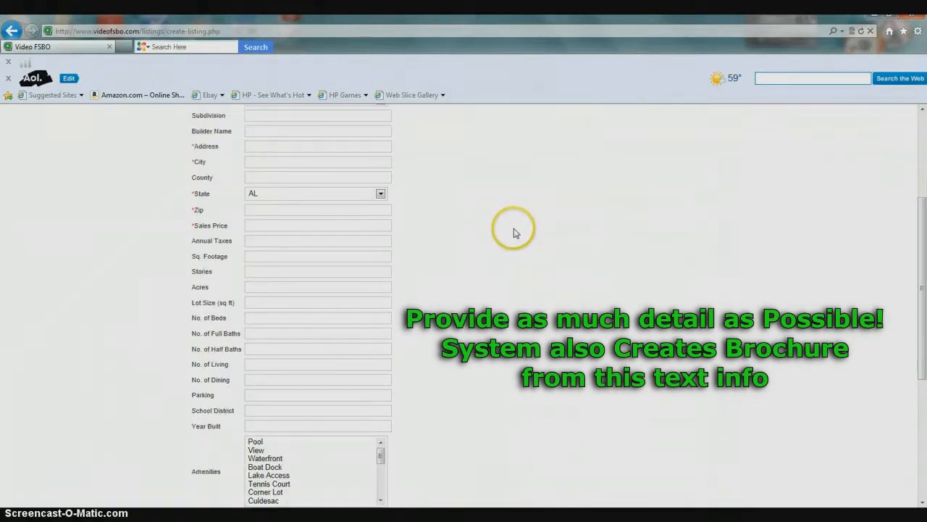
{"action": "scroll", "coordinate": [513, 233], "scroll_direction": "up", "scroll_amount": 2}
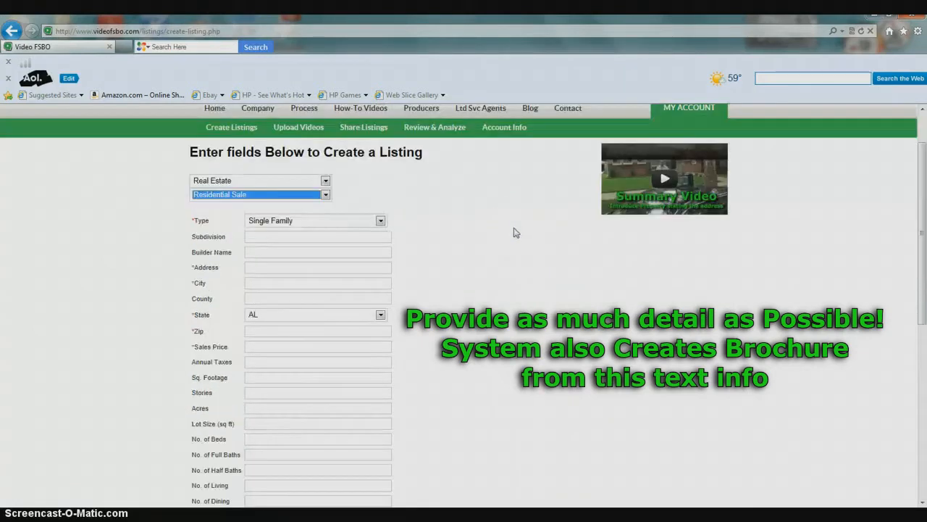
{"action": "left_click", "coordinate": [381, 222]}
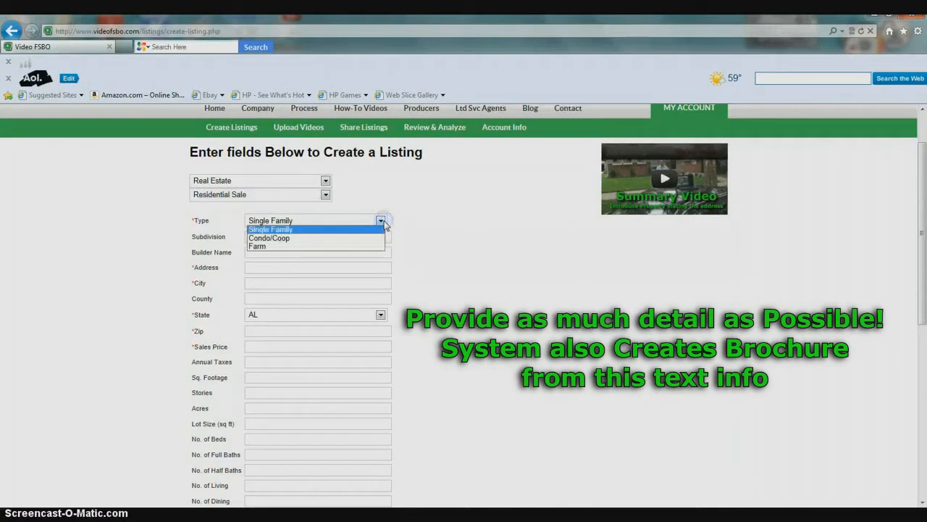
{"action": "left_click", "coordinate": [382, 222]}
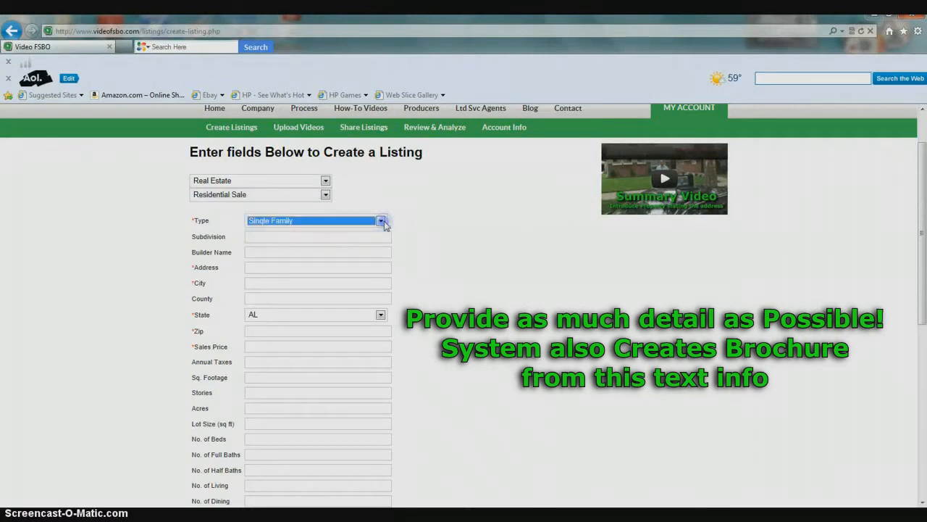
{"action": "left_click", "coordinate": [257, 268]}
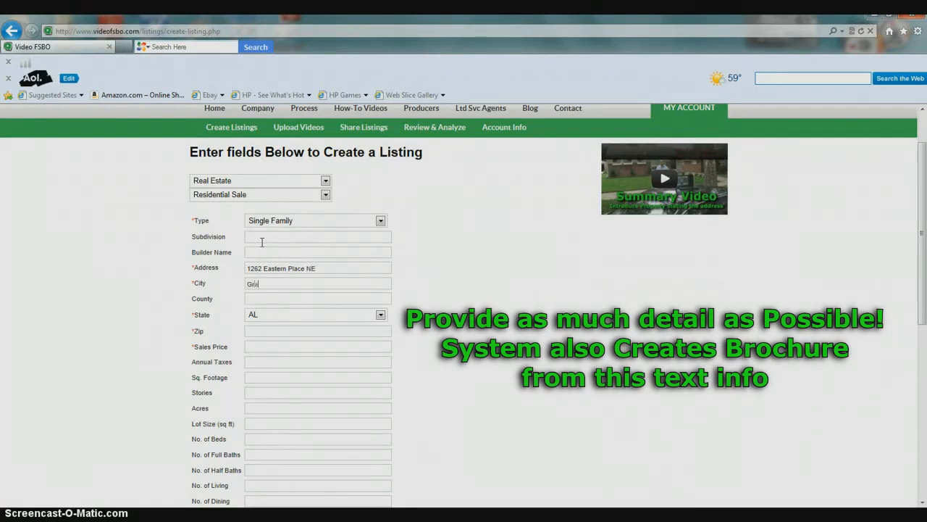
Step: Correct the County entry, set State to MI, fill in Zip and enter sales price 79900
{"action": "type", "text": "Rapids"}
{"action": "key", "text": "Tab"}
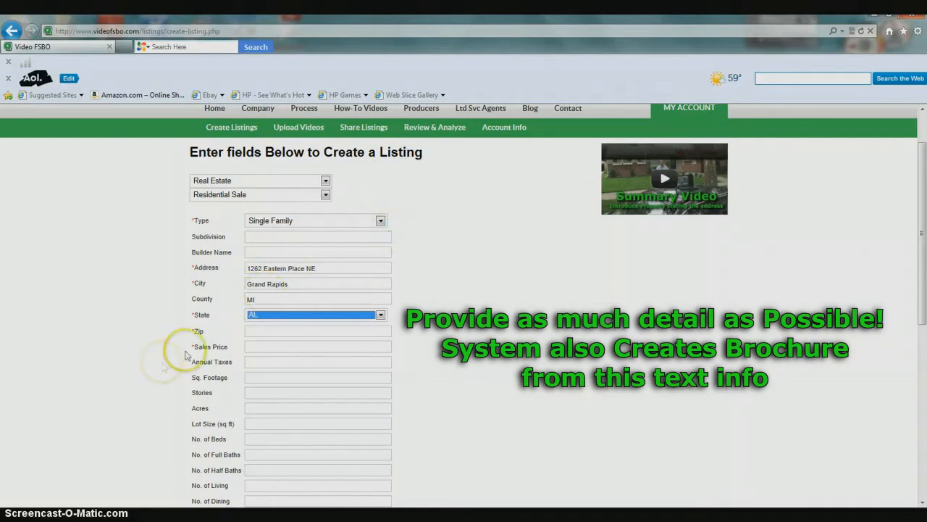
{"action": "left_click_drag", "start_coordinate": [258, 299], "coordinate": [218, 303]}
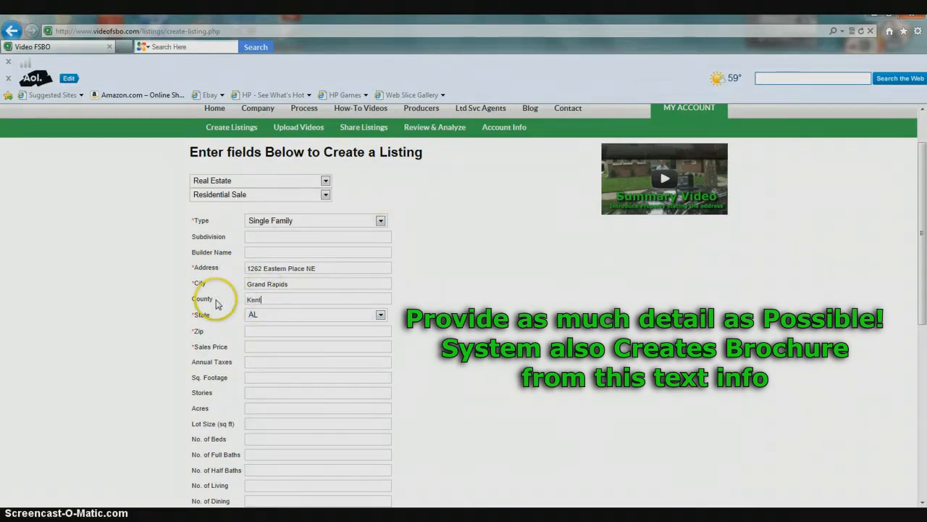
{"action": "key", "text": "Tab"}
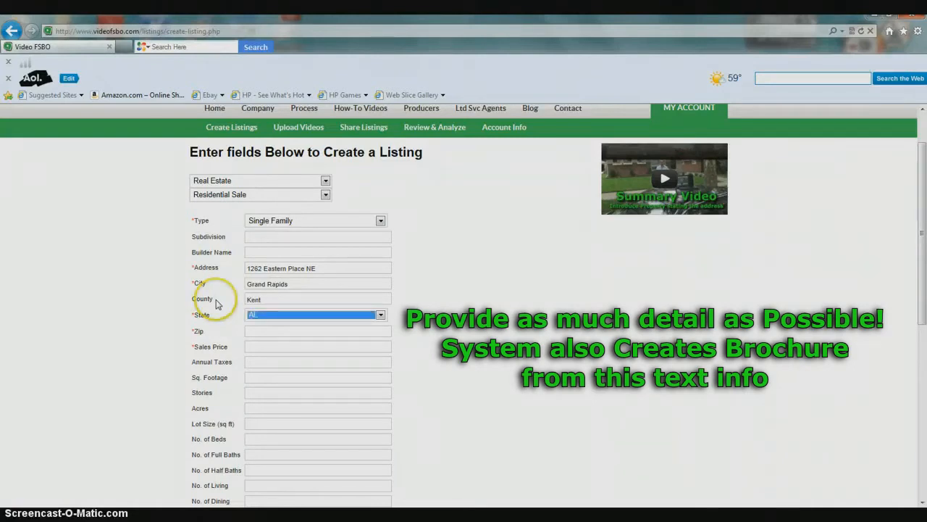
{"action": "key", "text": "Tab"}
{"action": "type", "text": "4"}
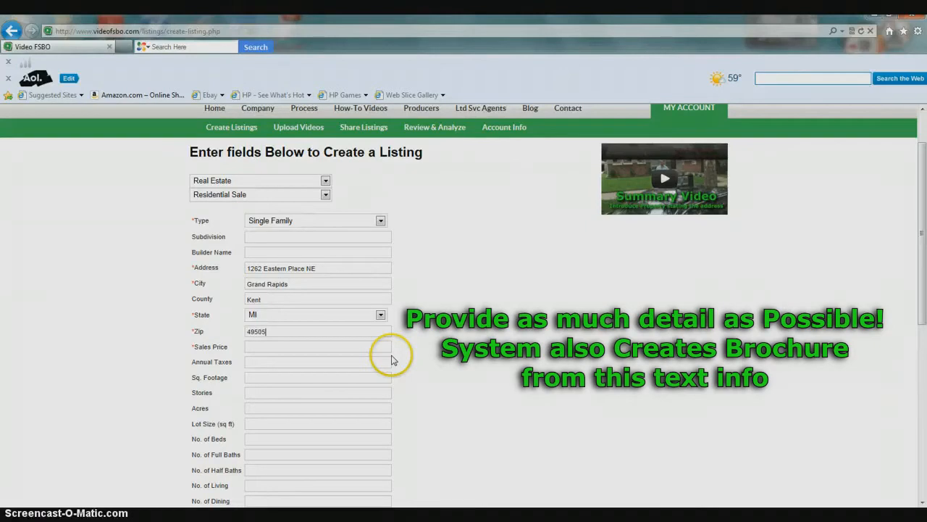
{"action": "left_click", "coordinate": [257, 348]}
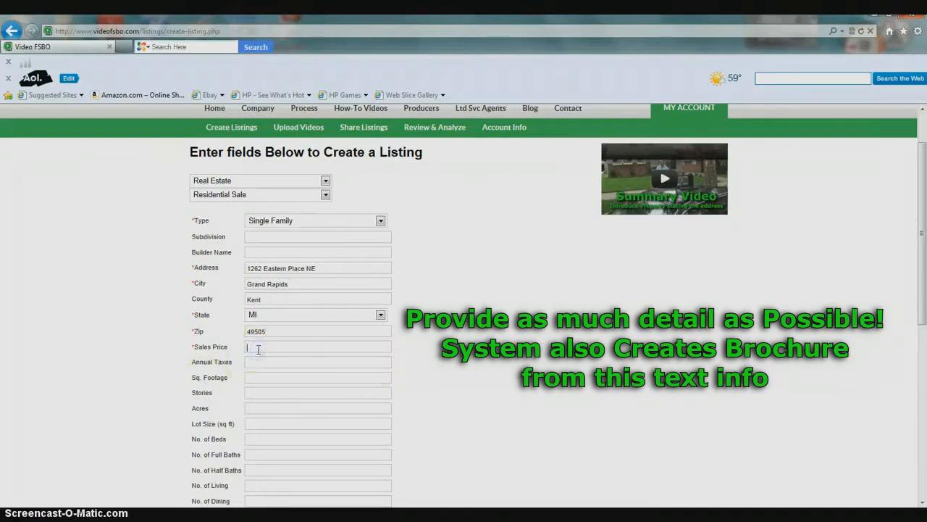
{"action": "type", "text": "75"}
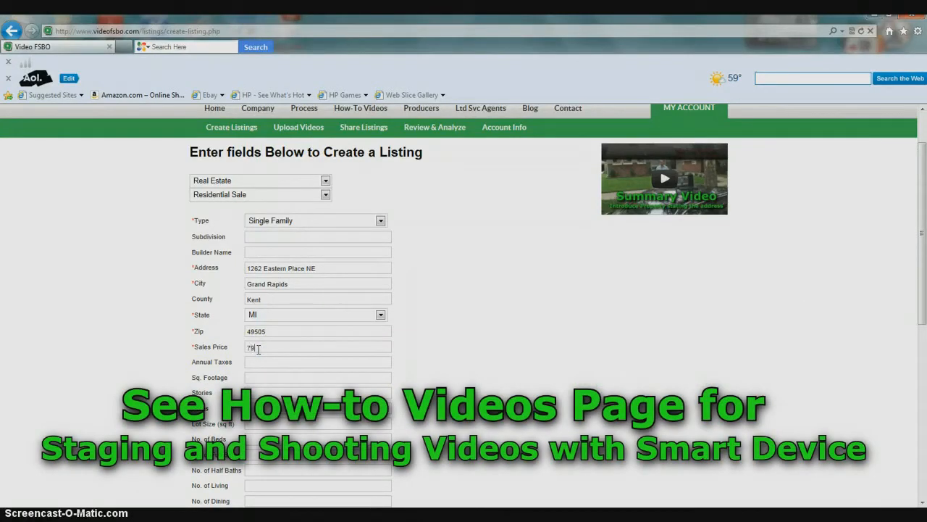
{"action": "type", "text": "900"}
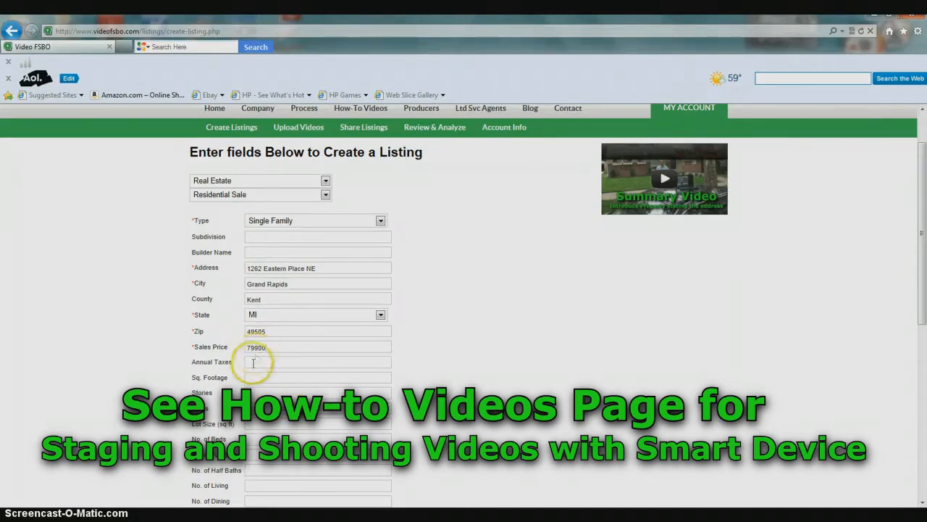
Step: Enter 1900 square feet, 1 story and 3 bedrooms
{"action": "left_click", "coordinate": [250, 362]}
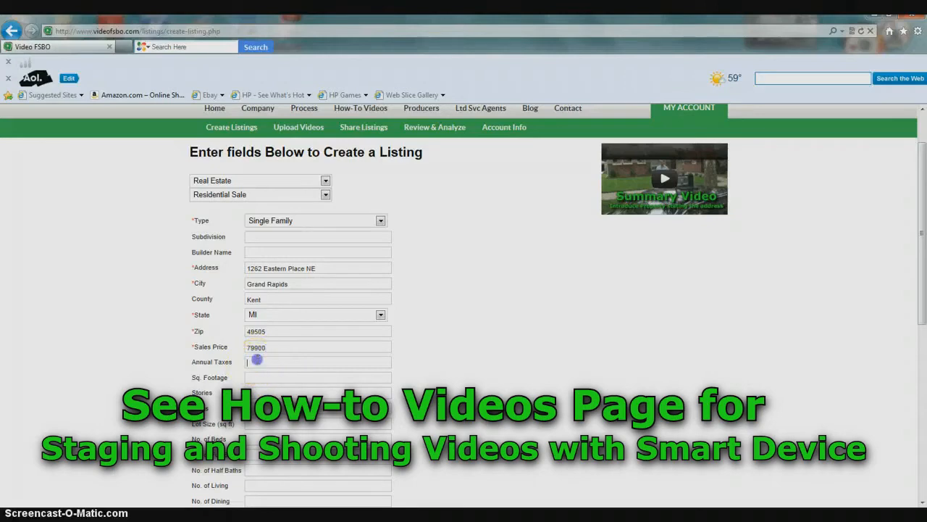
{"action": "left_click", "coordinate": [263, 376]}
{"action": "type", "text": "1900"}
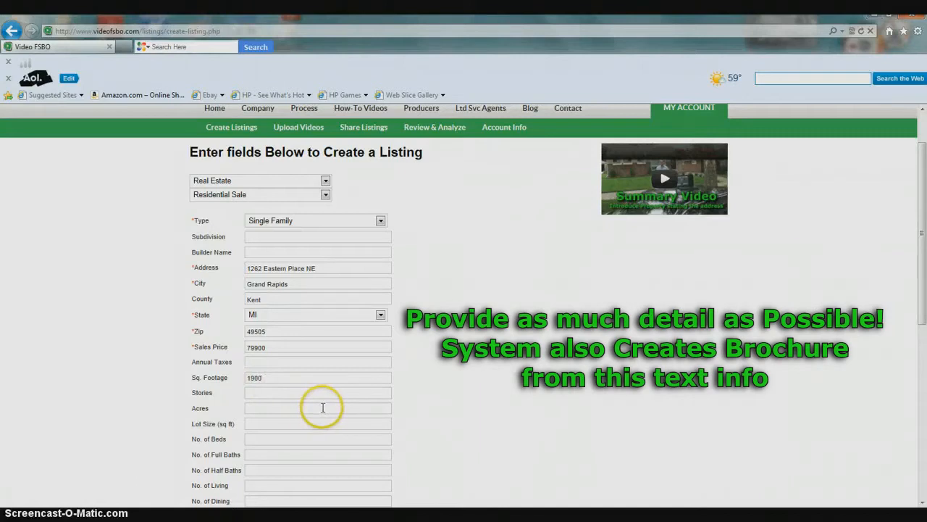
{"action": "left_click", "coordinate": [273, 393]}
{"action": "type", "text": "1"}
{"action": "left_click", "coordinate": [258, 408]}
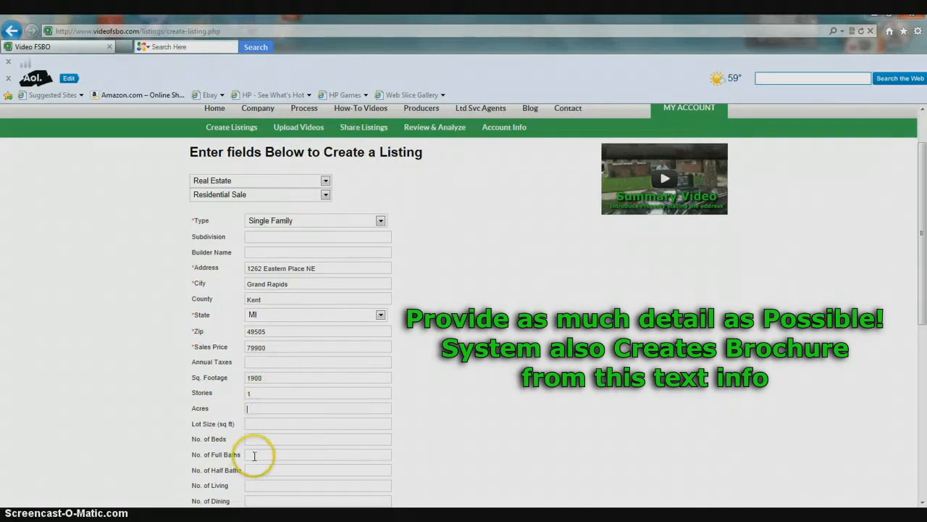
{"action": "left_click", "coordinate": [259, 424]}
{"action": "left_click", "coordinate": [253, 439]}
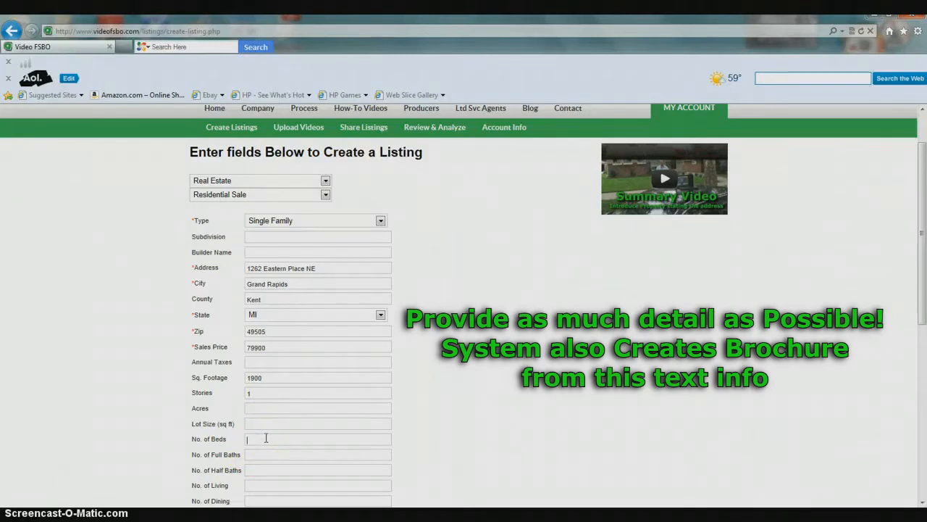
{"action": "type", "text": "3"}
Step: Enter 1 full bath, 1 half bath and 1 living room
{"action": "left_click", "coordinate": [255, 454]}
{"action": "type", "text": "1"}
{"action": "left_click", "coordinate": [258, 468]}
{"action": "type", "text": "1"}
{"action": "left_click", "coordinate": [265, 486]}
{"action": "type", "text": "1"}
{"action": "scroll", "coordinate": [274, 464], "scroll_direction": "down", "scroll_amount": 2}
{"action": "left_click", "coordinate": [255, 378]}
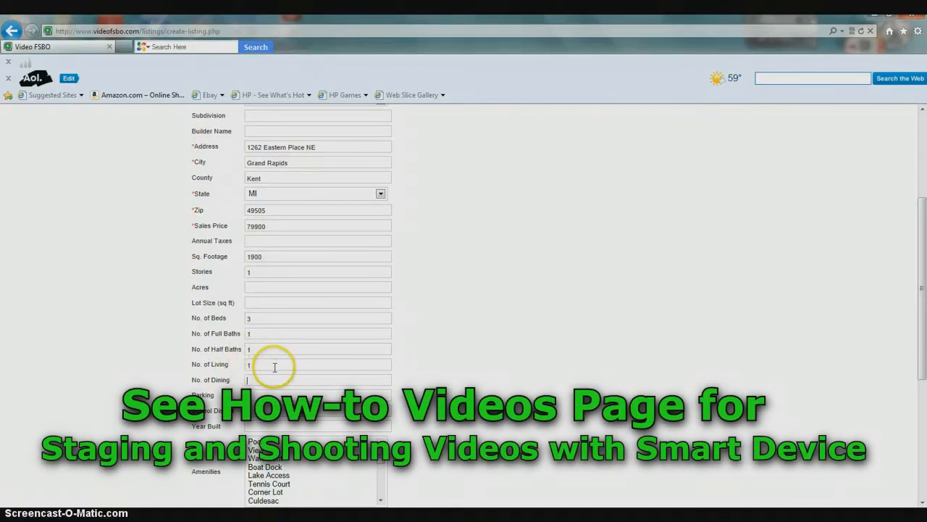
Step: Enter 1 as the number of dining rooms
{"action": "type", "text": "1"}
{"action": "left_click", "coordinate": [280, 380]}
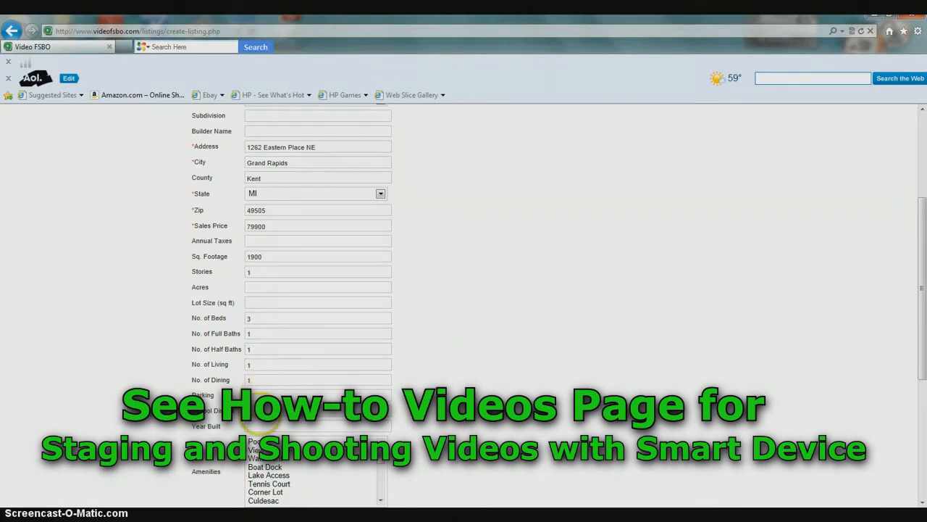
Step: Select Culdesac, Exercise Room and Chainlink Fence in the Amenities list box
{"action": "left_click", "coordinate": [253, 427]}
{"action": "scroll", "coordinate": [372, 307], "scroll_direction": "down", "scroll_amount": 3}
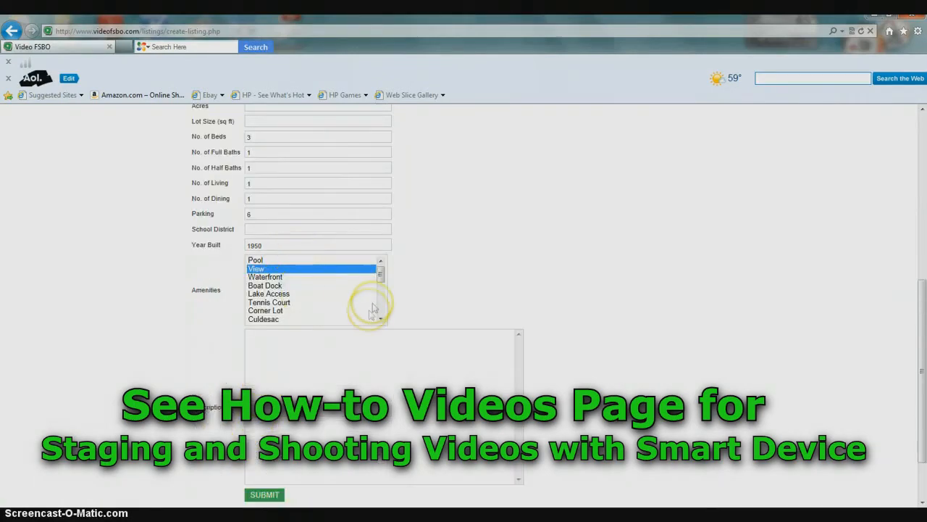
{"action": "left_click", "coordinate": [381, 321]}
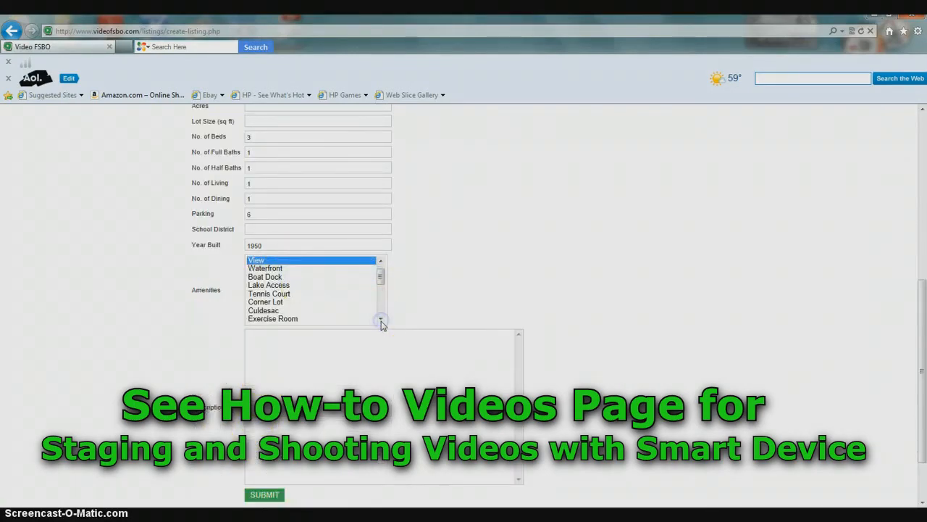
{"action": "left_click_drag", "start_coordinate": [382, 276], "coordinate": [384, 279]}
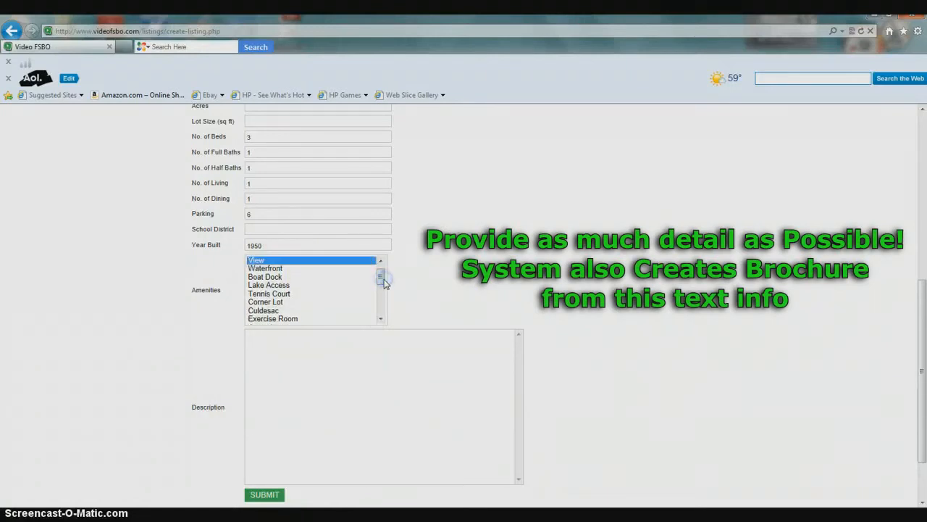
{"action": "left_click", "coordinate": [264, 311]}
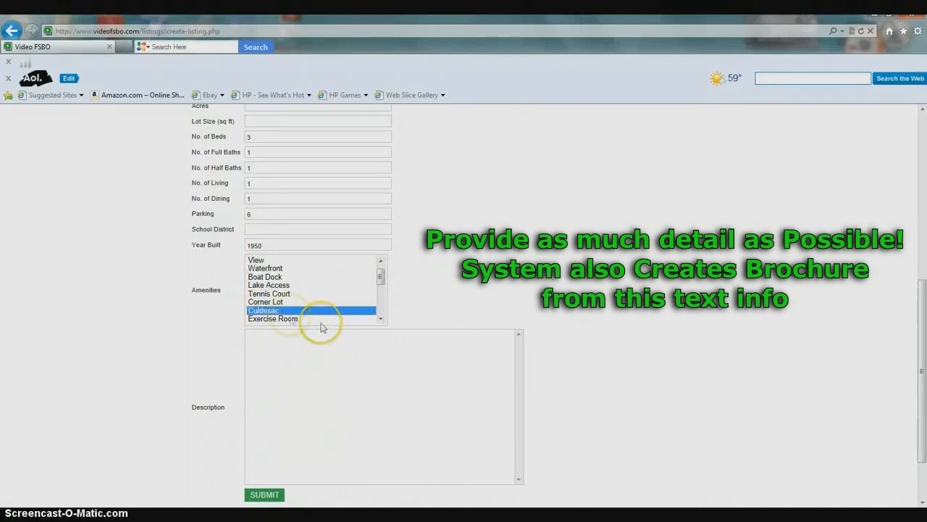
{"action": "left_click", "coordinate": [283, 320], "text": "ctrl"}
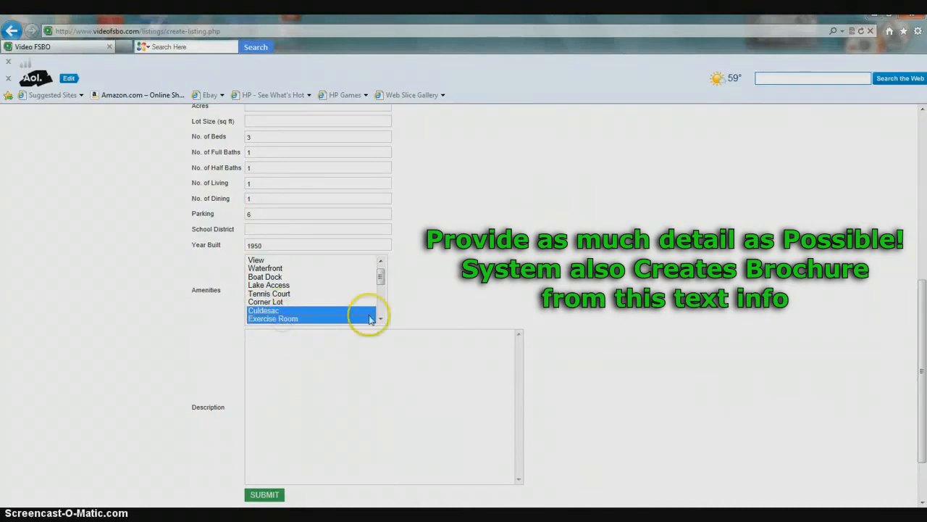
{"action": "left_click", "coordinate": [380, 319]}
{"action": "left_click", "coordinate": [380, 319]}
{"action": "left_click", "coordinate": [380, 319]}
{"action": "left_click", "coordinate": [380, 319]}
{"action": "left_click", "coordinate": [380, 319]}
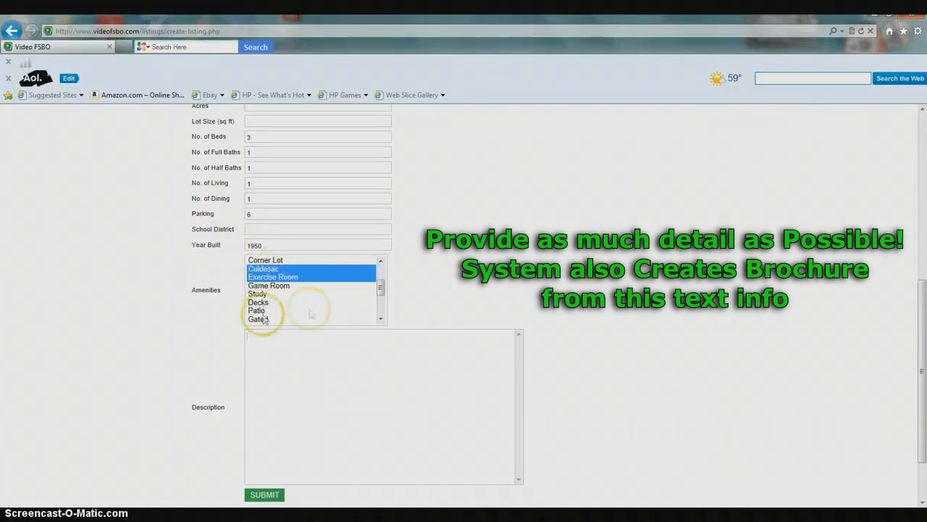
{"action": "left_click", "coordinate": [379, 319]}
{"action": "left_click", "coordinate": [380, 319]}
{"action": "left_click", "coordinate": [380, 319]}
{"action": "left_click", "coordinate": [380, 319]}
{"action": "left_click", "coordinate": [379, 319]}
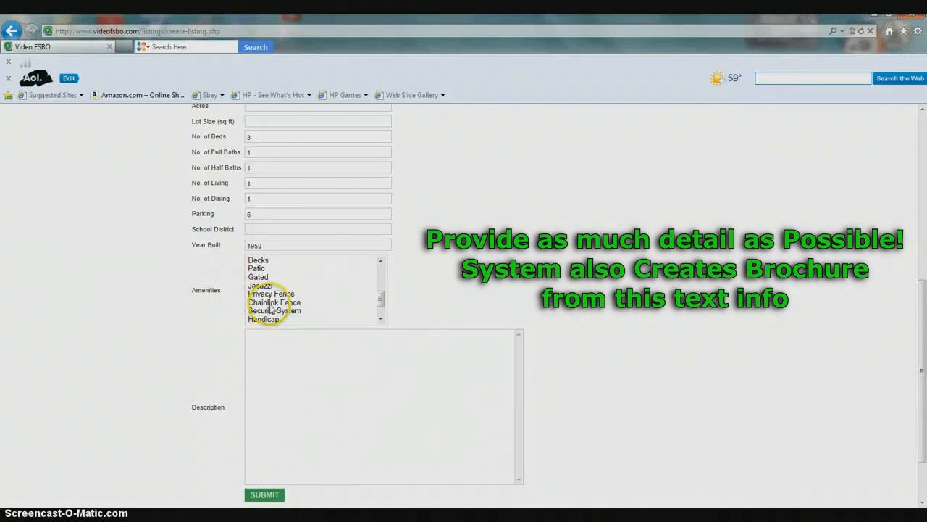
{"action": "left_click", "coordinate": [273, 302], "text": "ctrl"}
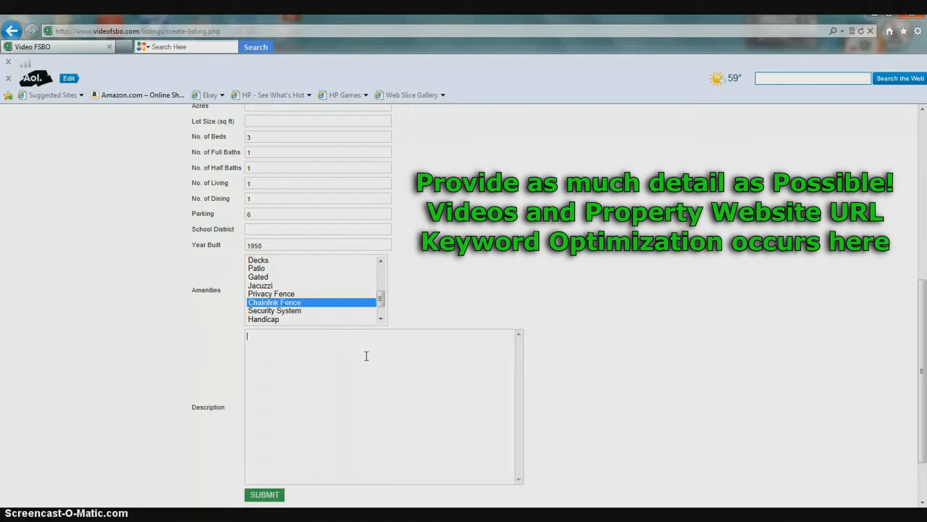
Step: Describe a renovated 3-bedroom, 1.5 bath cul-de-sac ranch with newer windows and single garage, then submit
{"action": "type", "text": "3-"}
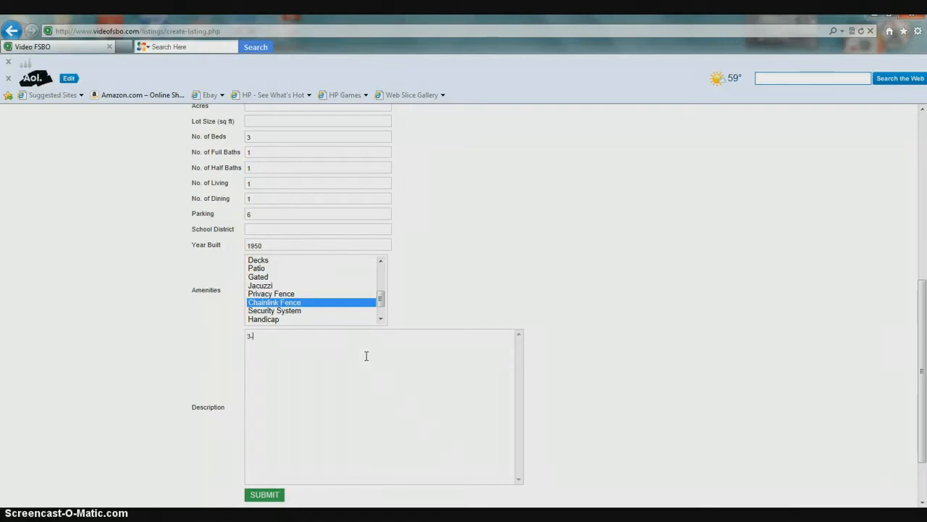
{"action": "type", "text": "bedroom, 1.5 bath"}
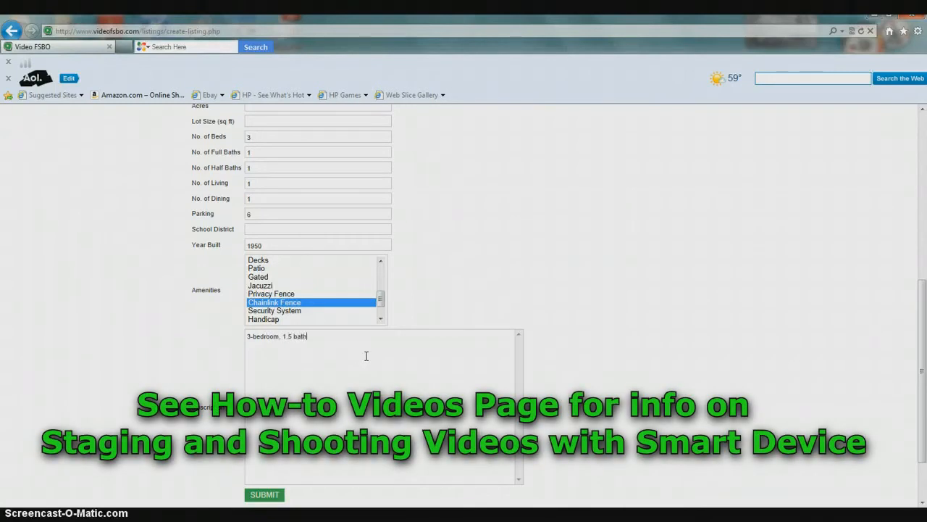
{"action": "type", "text": " ranch-style h"}
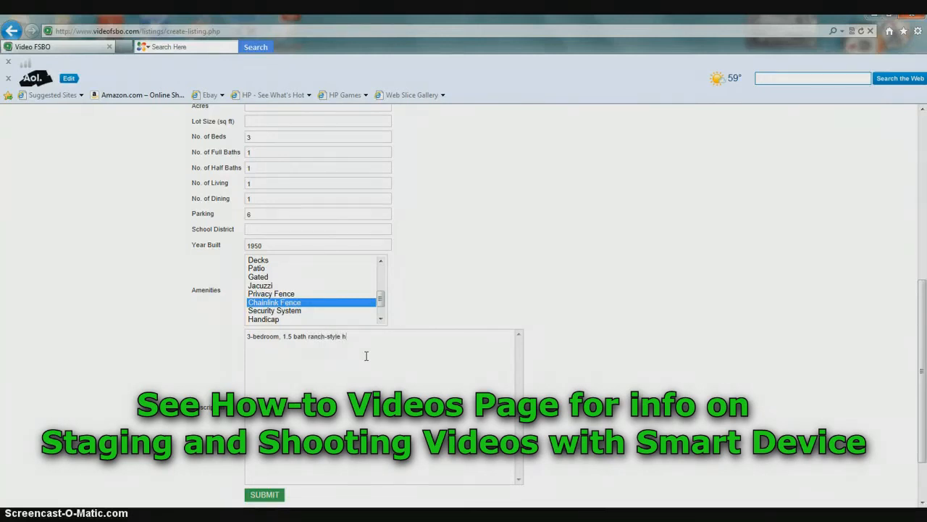
{"action": "key", "text": "BackSpace"}
{"action": "type", "text": "single"}
{"action": "type", "text": " family h"}
{"action": "type", "text": "om.e"}
{"action": "key", "text": "BackSpace"}
{"action": "key", "text": "BackSpace"}
{"action": "type", "text": "e, on cul-"}
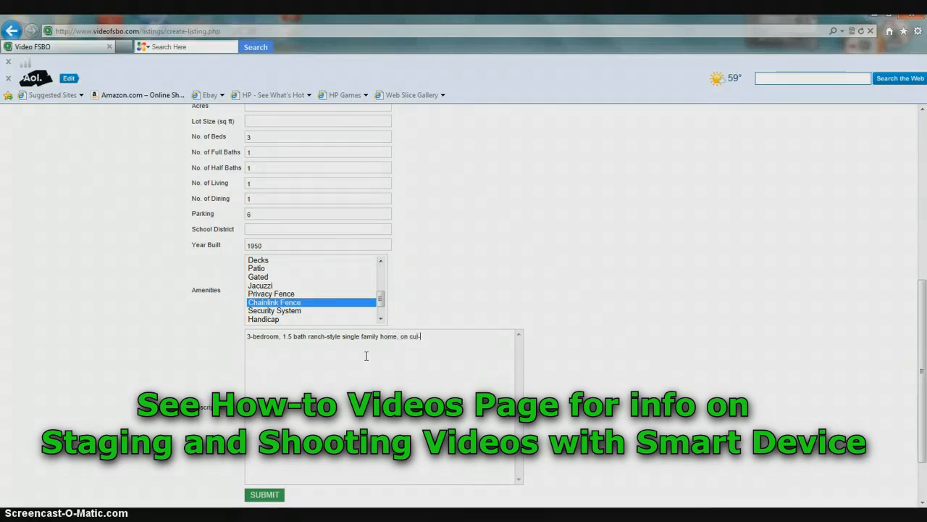
{"action": "type", "text": "de-sac "}
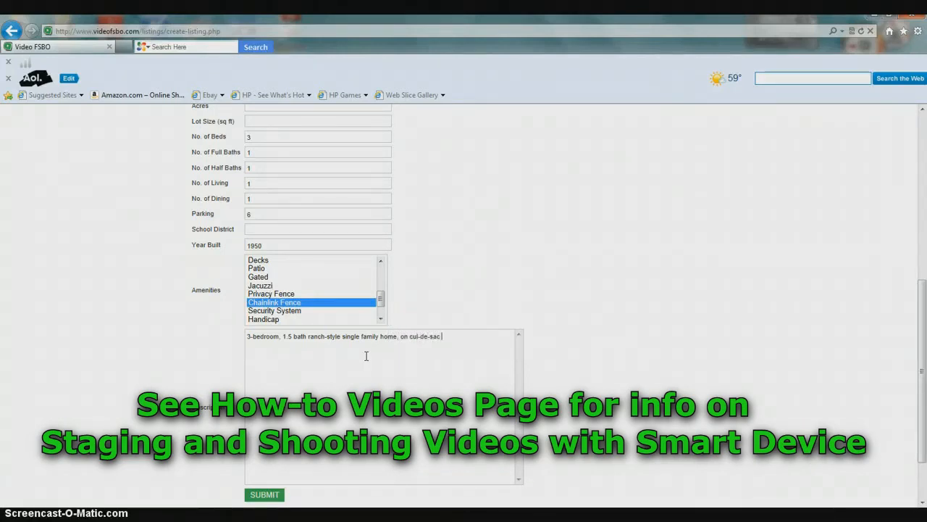
{"action": "type", "text": "in tree-lined neighbor"}
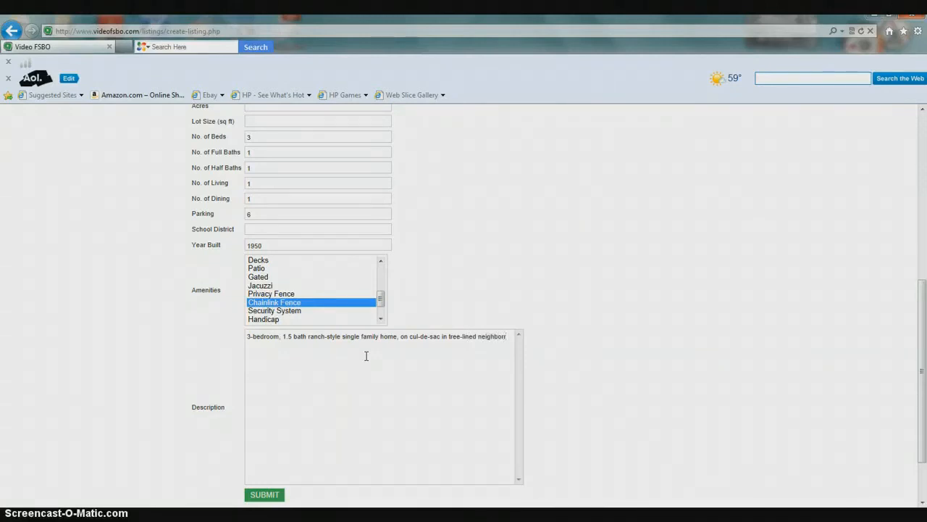
{"action": "type", "text": "hood. Newly rev"}
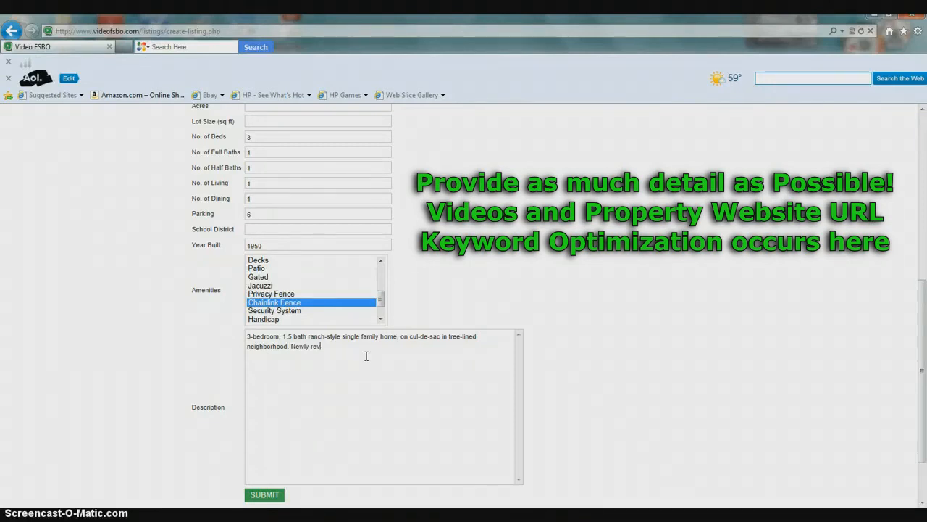
{"action": "key", "text": "BackSpace"}
{"action": "type", "text": "novated, wil"}
{"action": "type", "text": "h newer windows"}
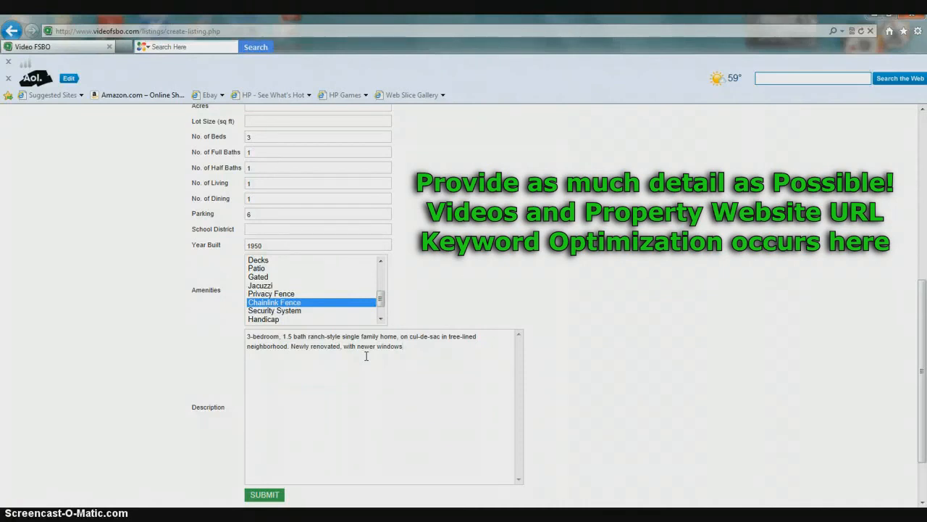
{"action": "type", "text": ". Single garage."}
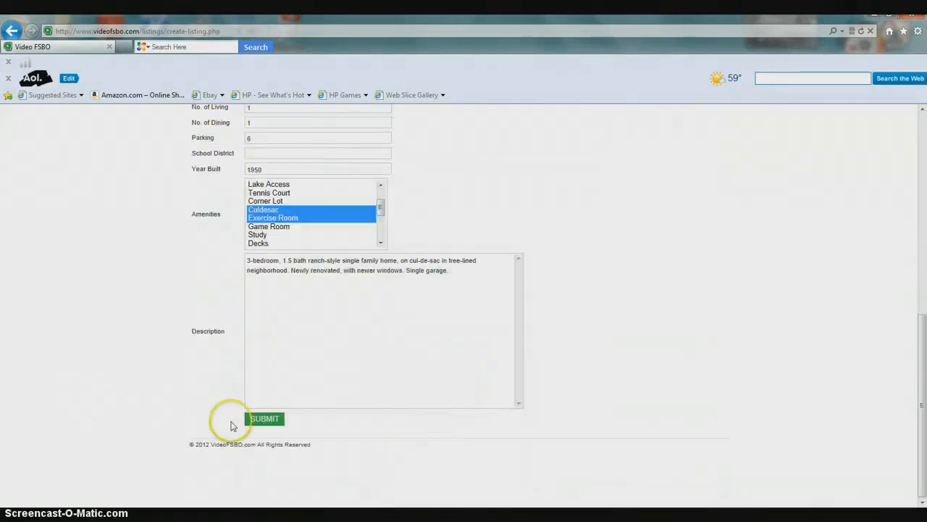
{"action": "left_click", "coordinate": [259, 418]}
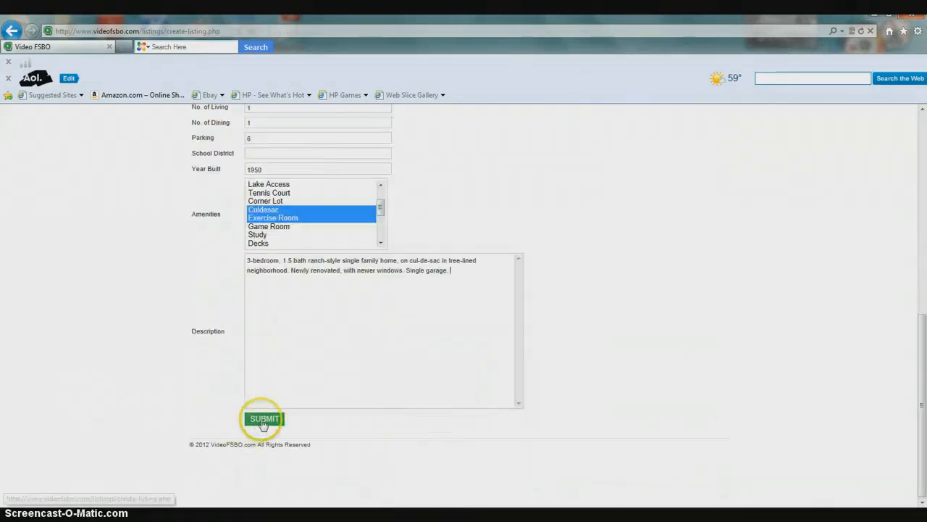